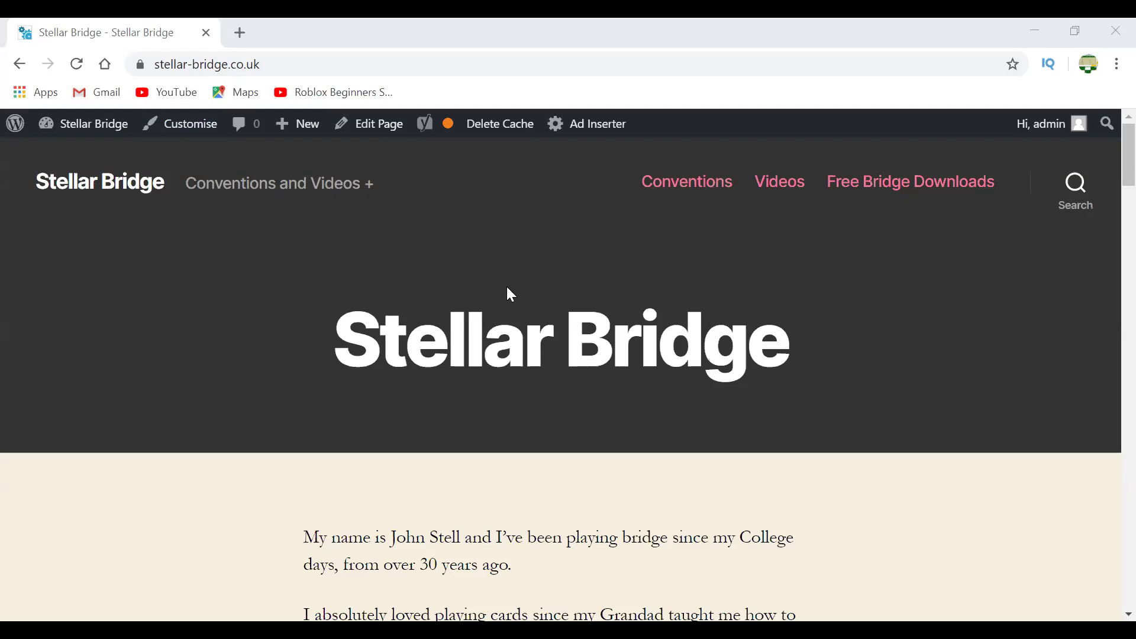
Step: Find the Exit transfers – 8 boards download under Free Lin Files, view its LIN text, and return
click(894, 194)
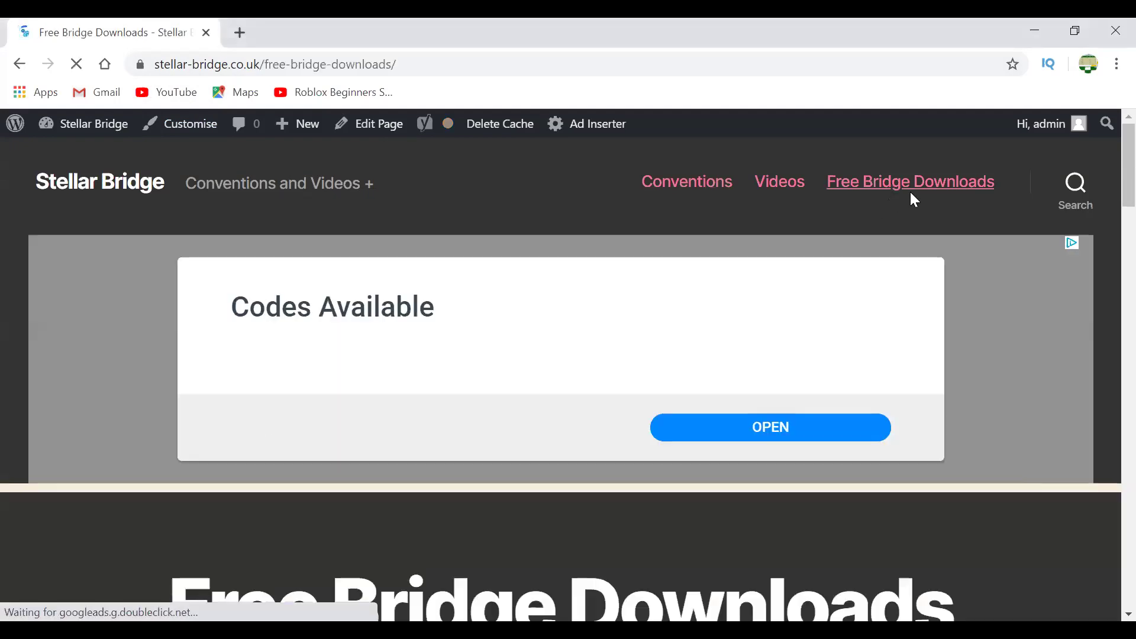
drag(1109, 166, 1110, 374)
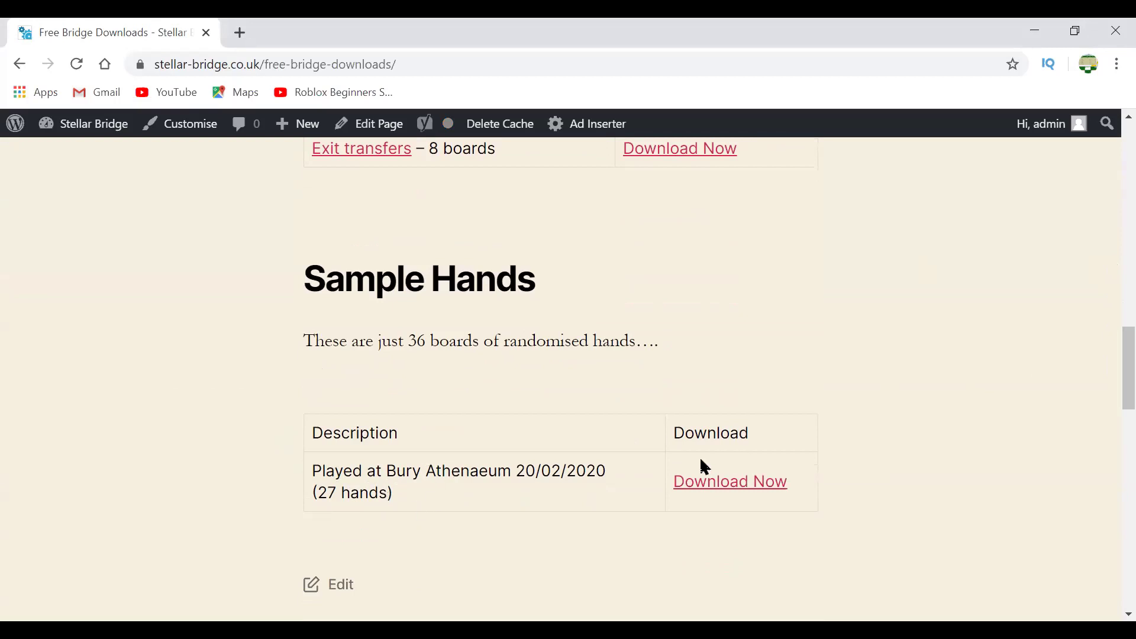
scroll(1066, 391, up, 3)
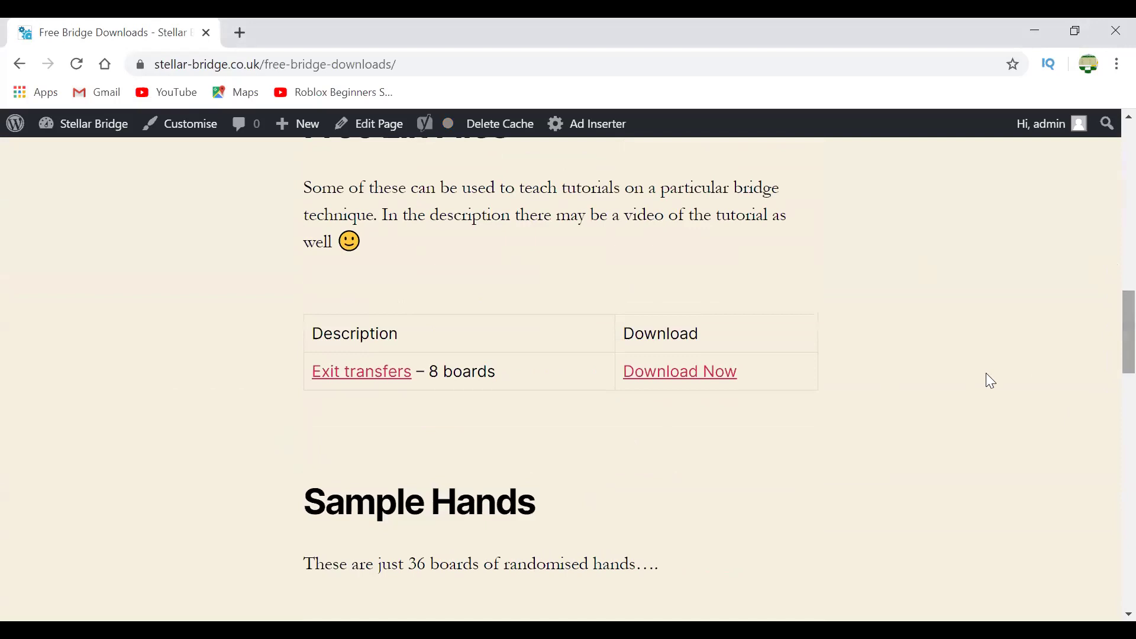
click(665, 383)
click(24, 67)
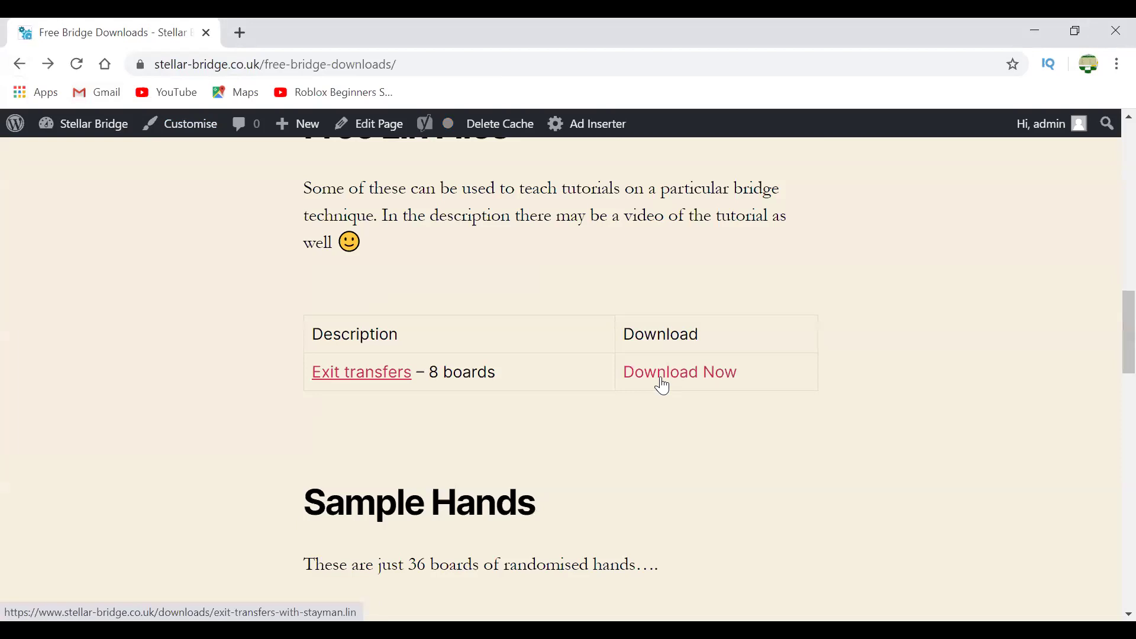
Step: Save the Exit transfers LIN file into the Downloads folder using Save link as
right_click(663, 386)
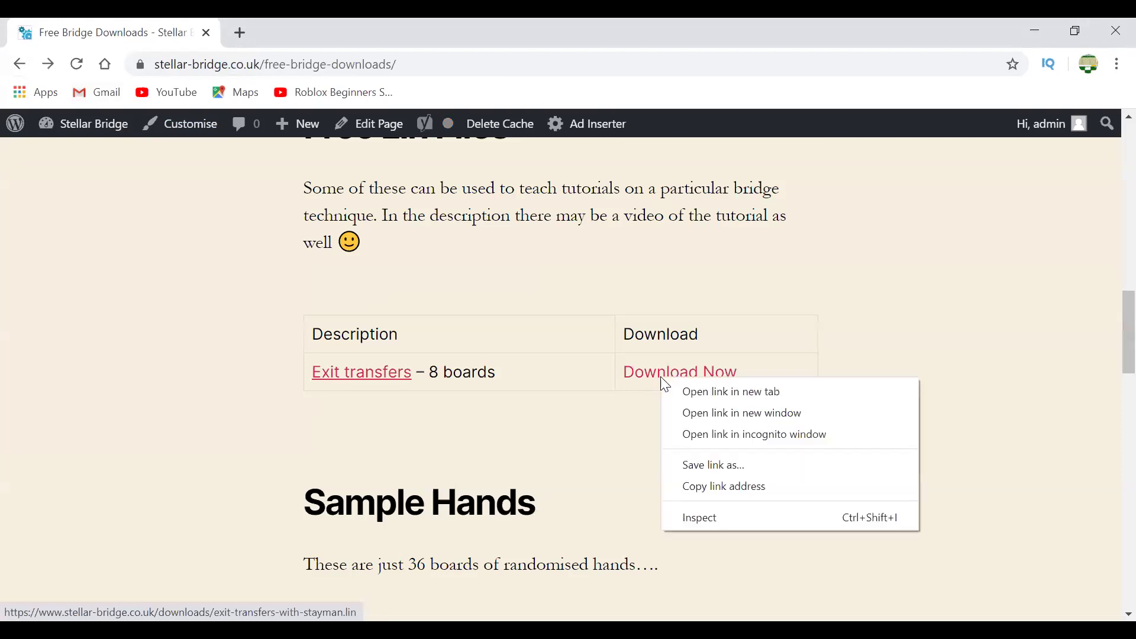
click(712, 466)
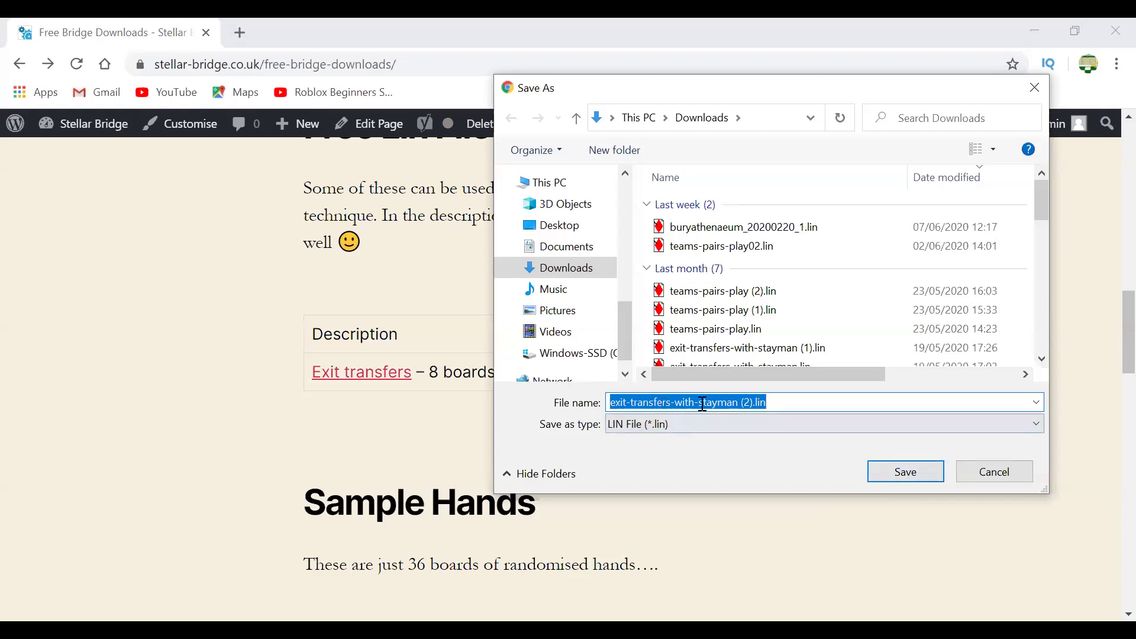
click(907, 470)
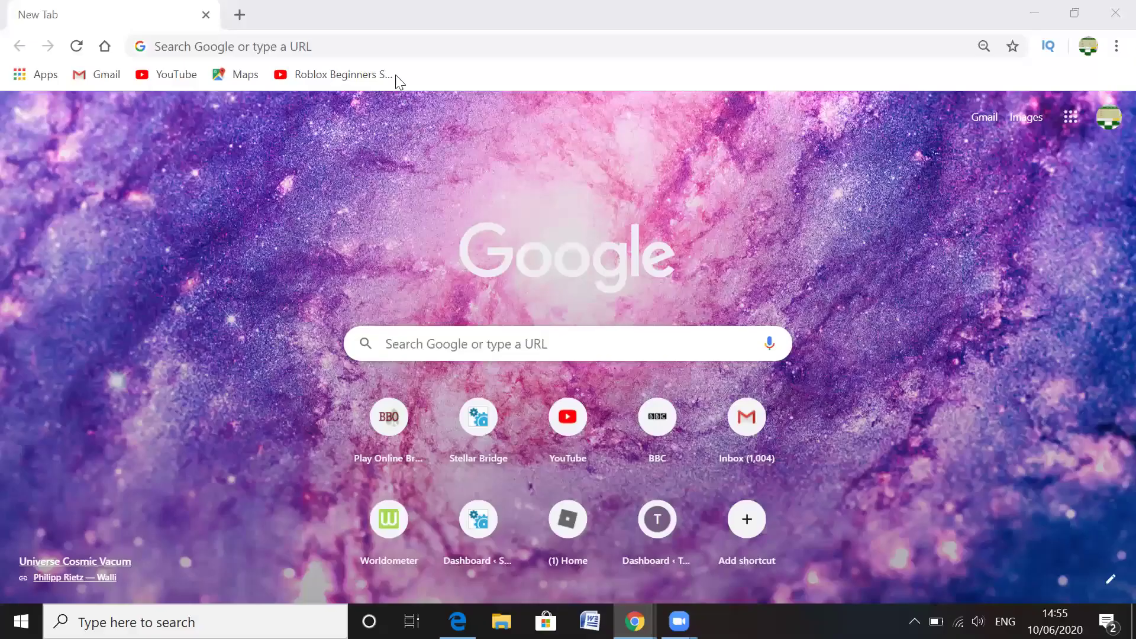
Step: Go to bridgebase.com, choose Play bridge now, and log in to the BBO account
click(366, 45)
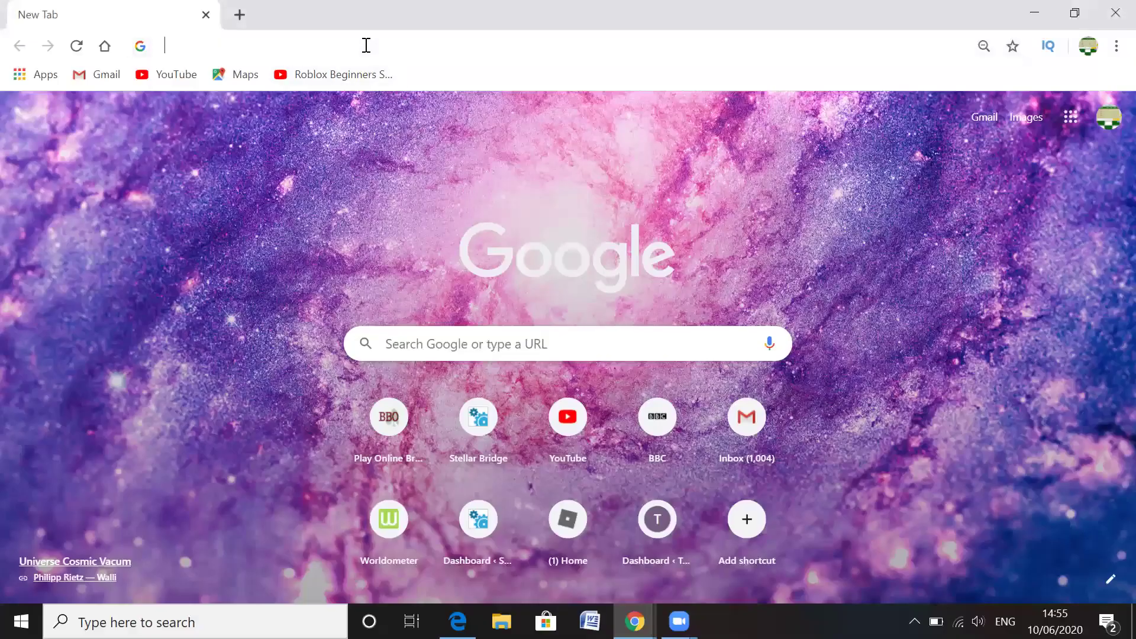
text(bridgebase.com)
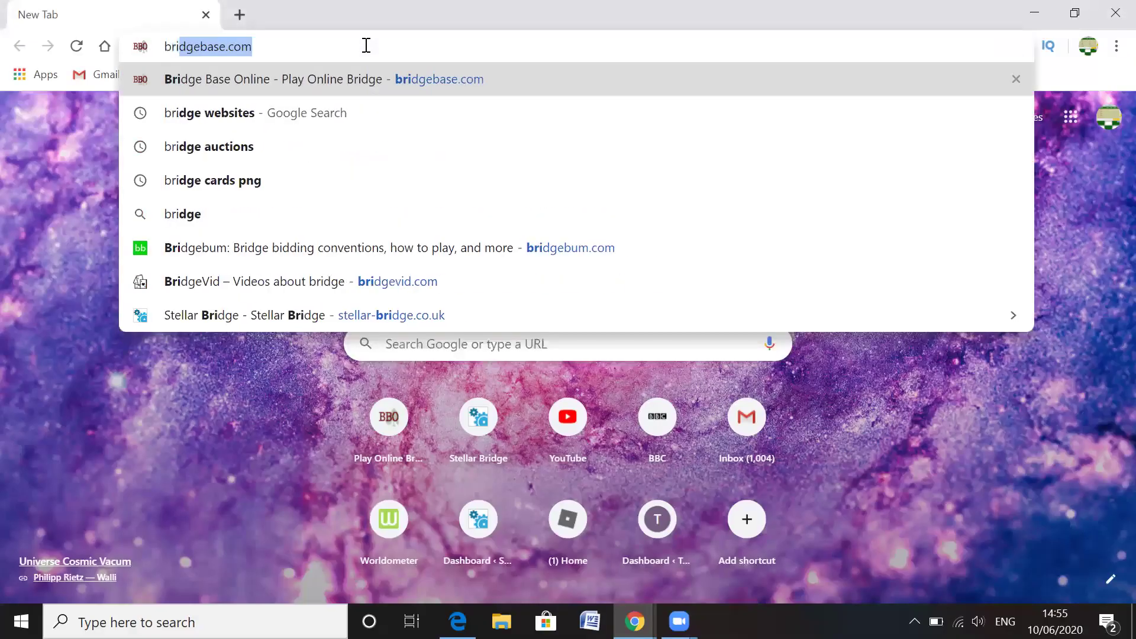
key(Return)
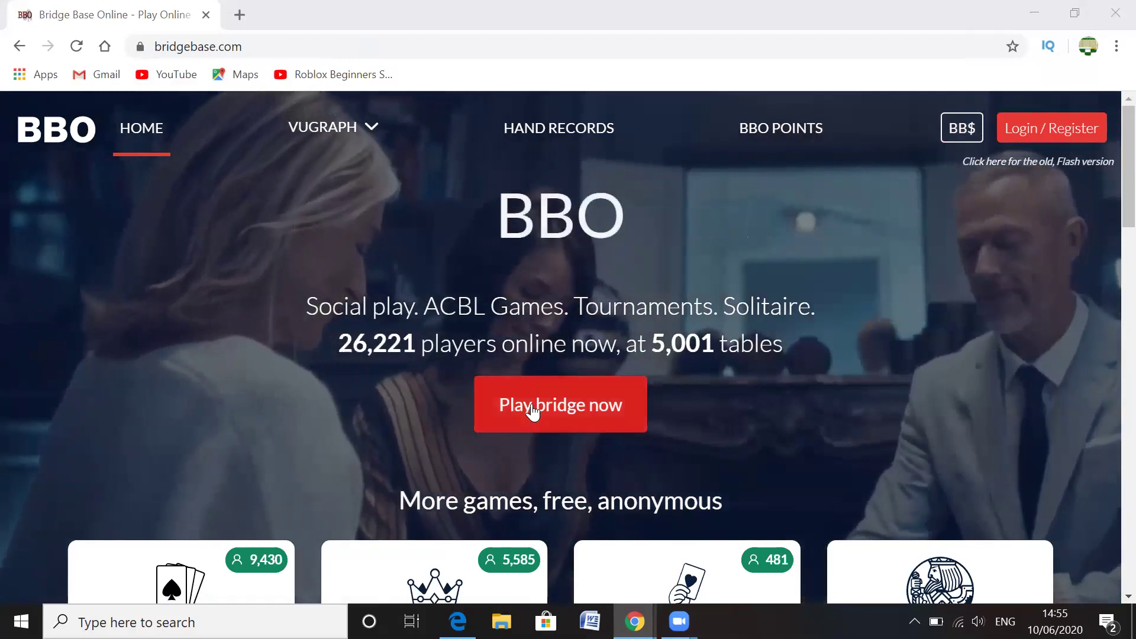
click(532, 409)
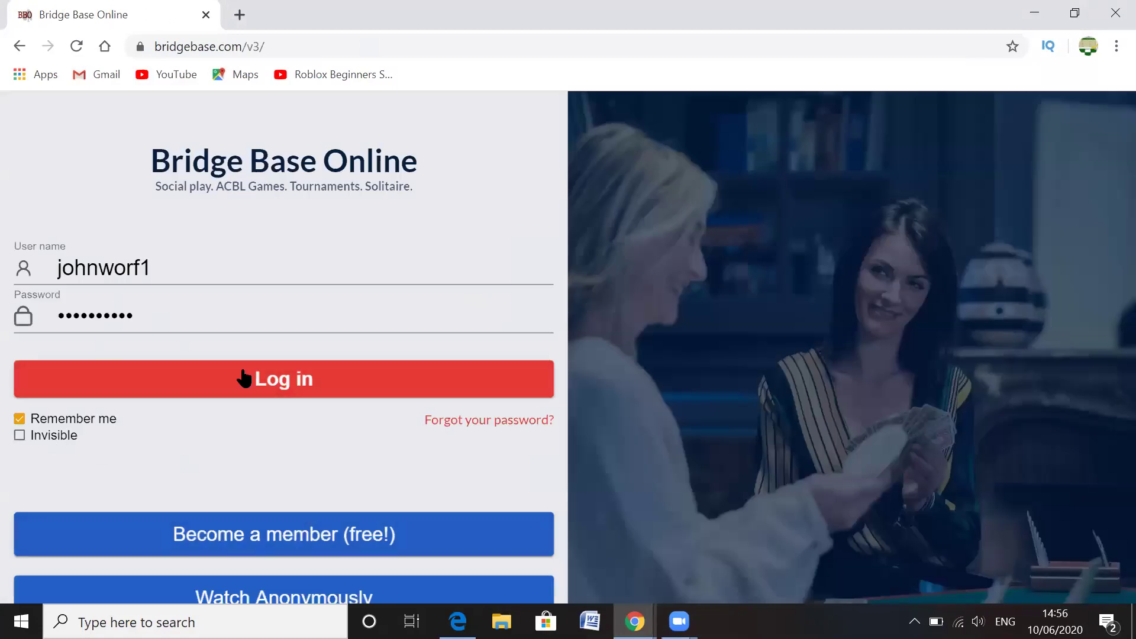
click(162, 376)
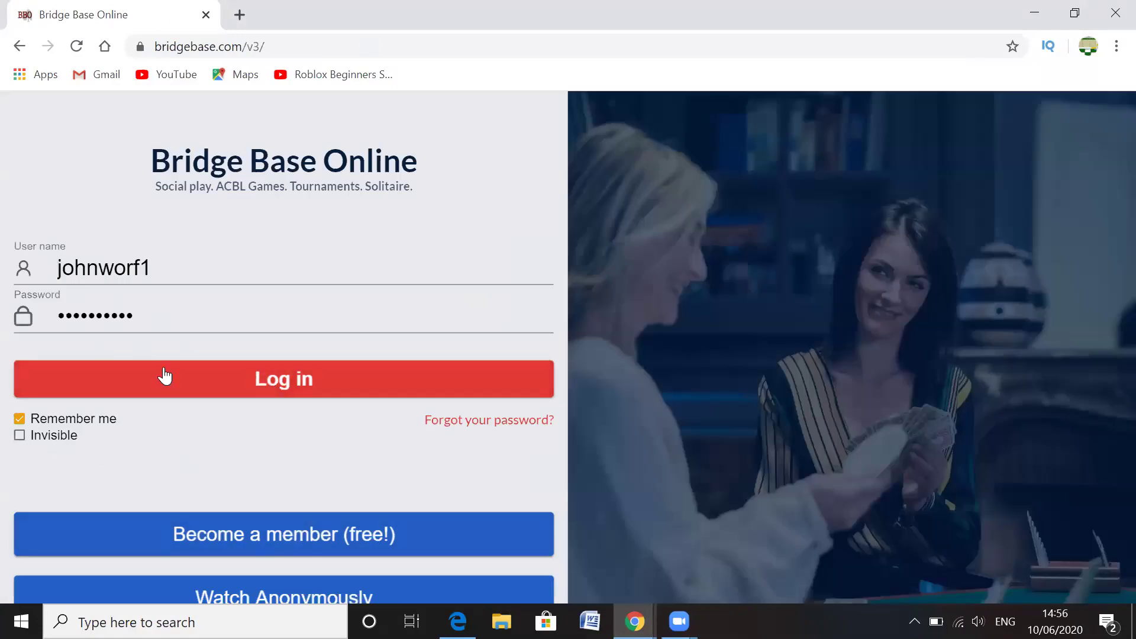
click(245, 388)
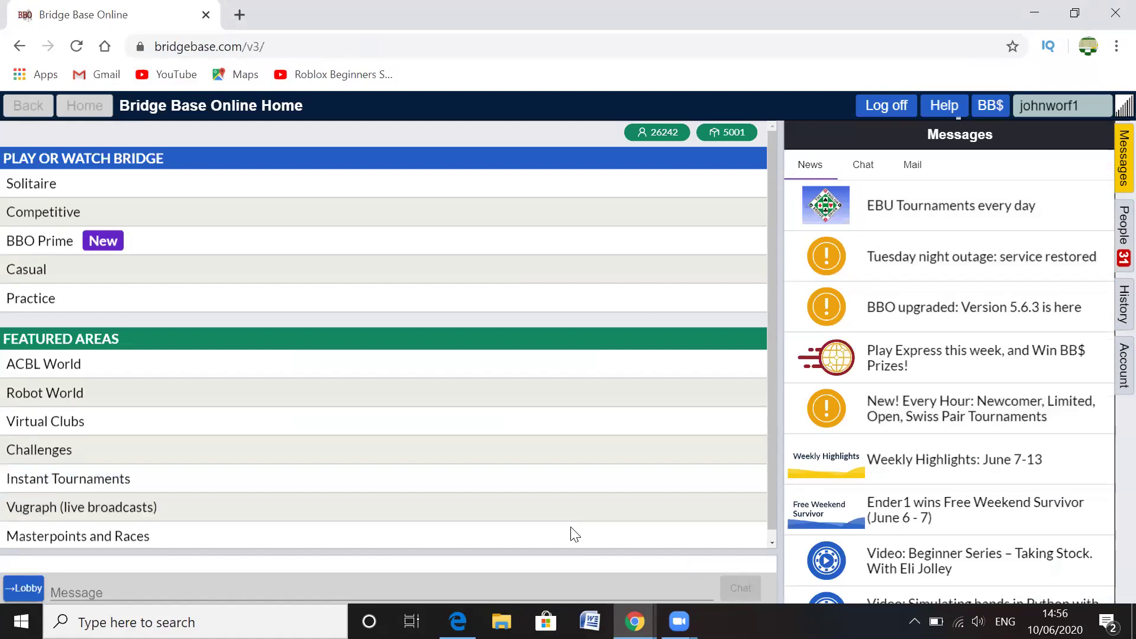
Step: Create a new Untitled folder in the Account's Deal archive
click(1108, 355)
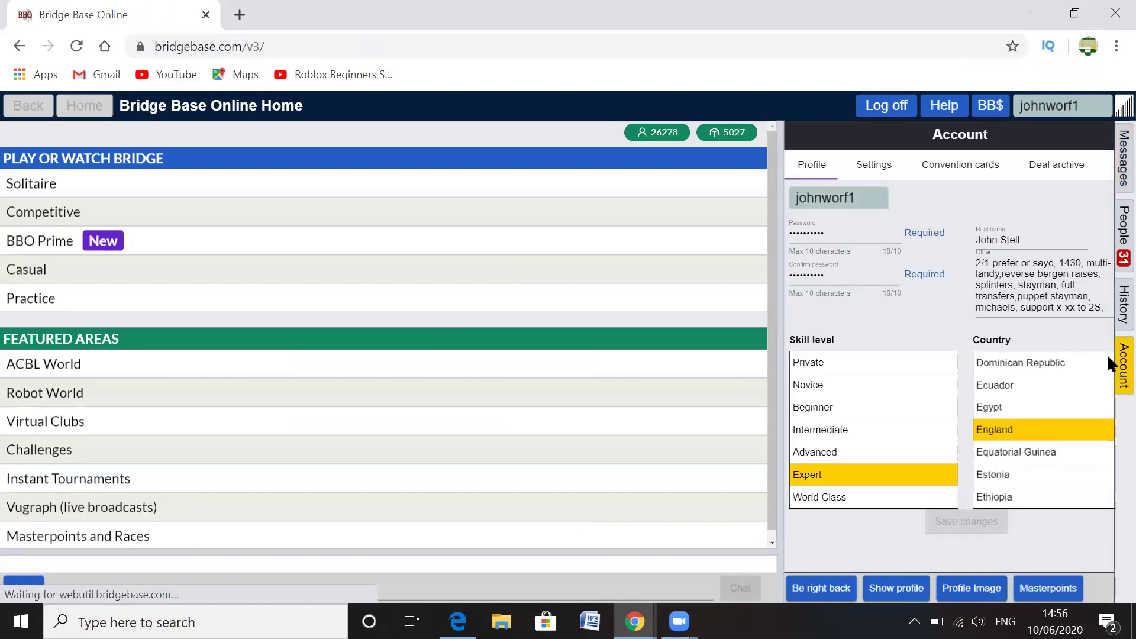
click(1061, 171)
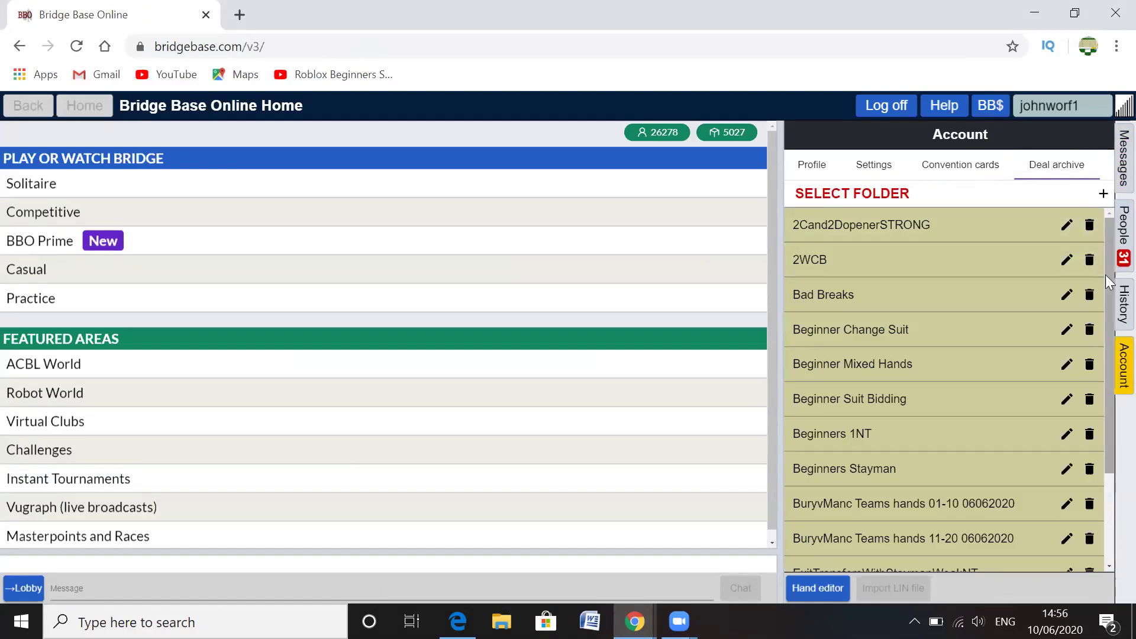
scroll(1106, 275, down, 3)
drag(1107, 296, 1106, 219)
click(1105, 194)
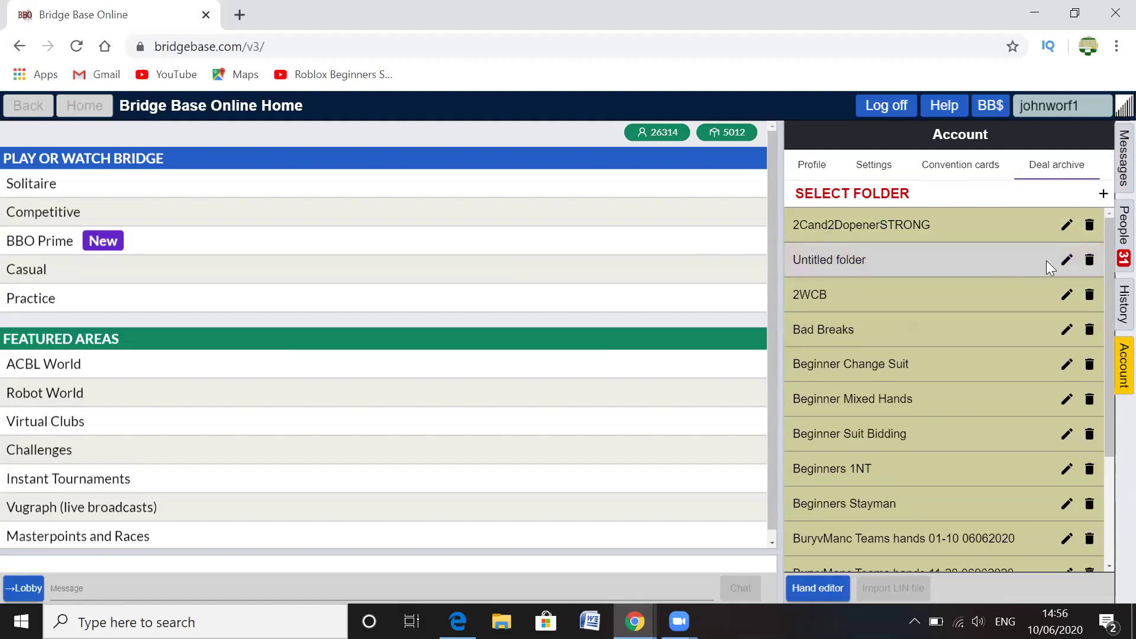
Step: Rename the Untitled folder to 'ET' and confirm with the check mark
click(1067, 259)
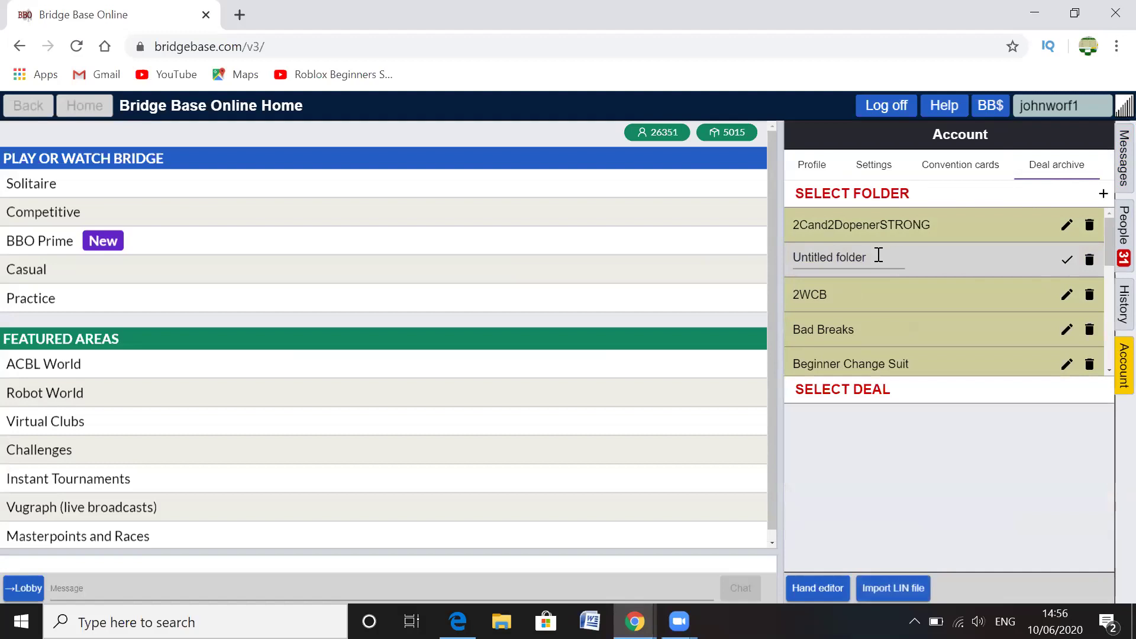
drag(879, 255, 790, 257)
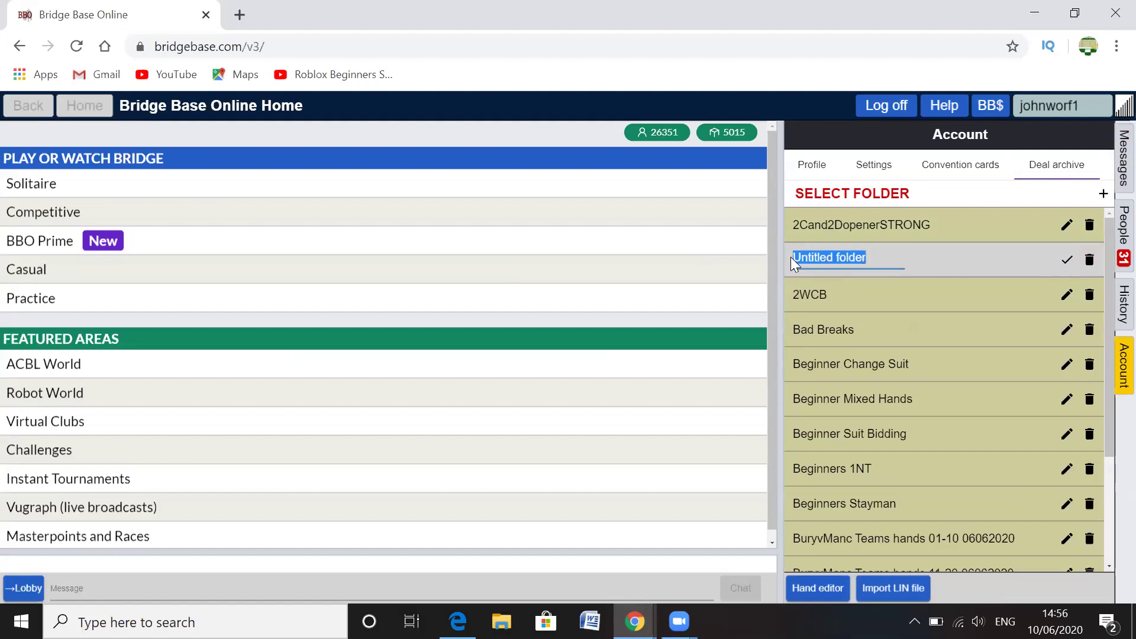
text(E)
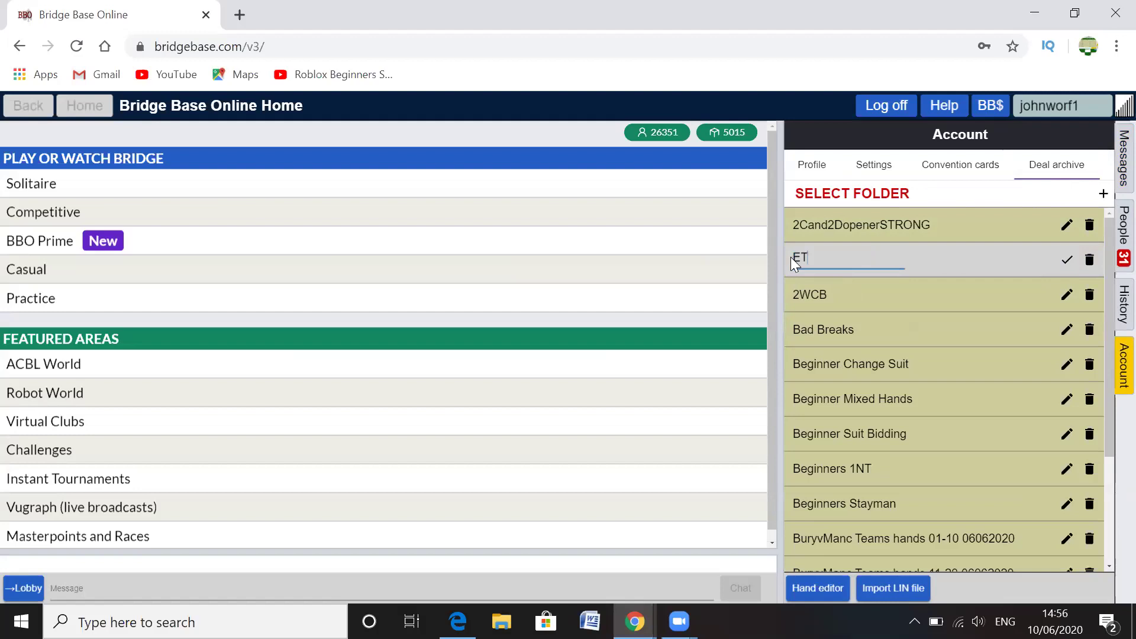
text(T)
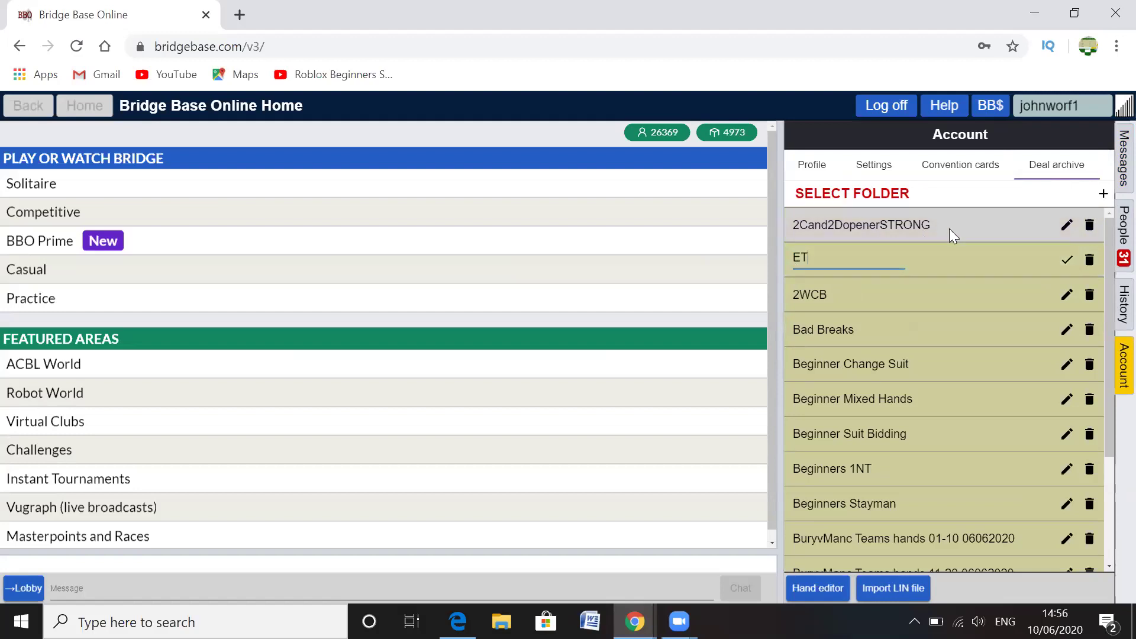
click(1069, 257)
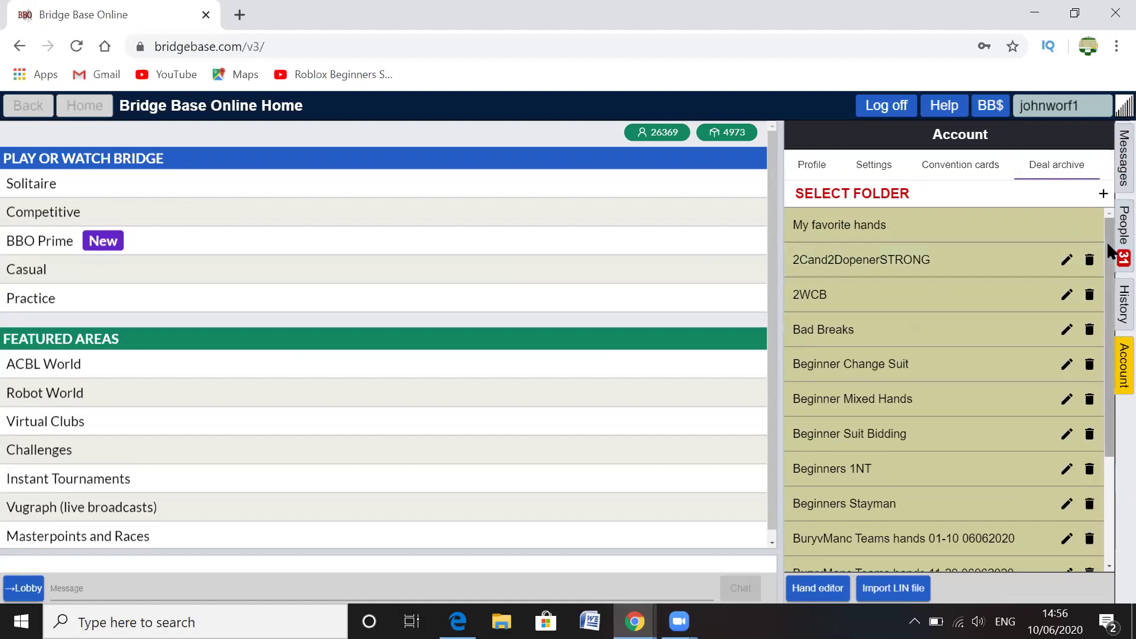
Step: Open the ET folder and select it as the import target
scroll(1107, 241, down, 3)
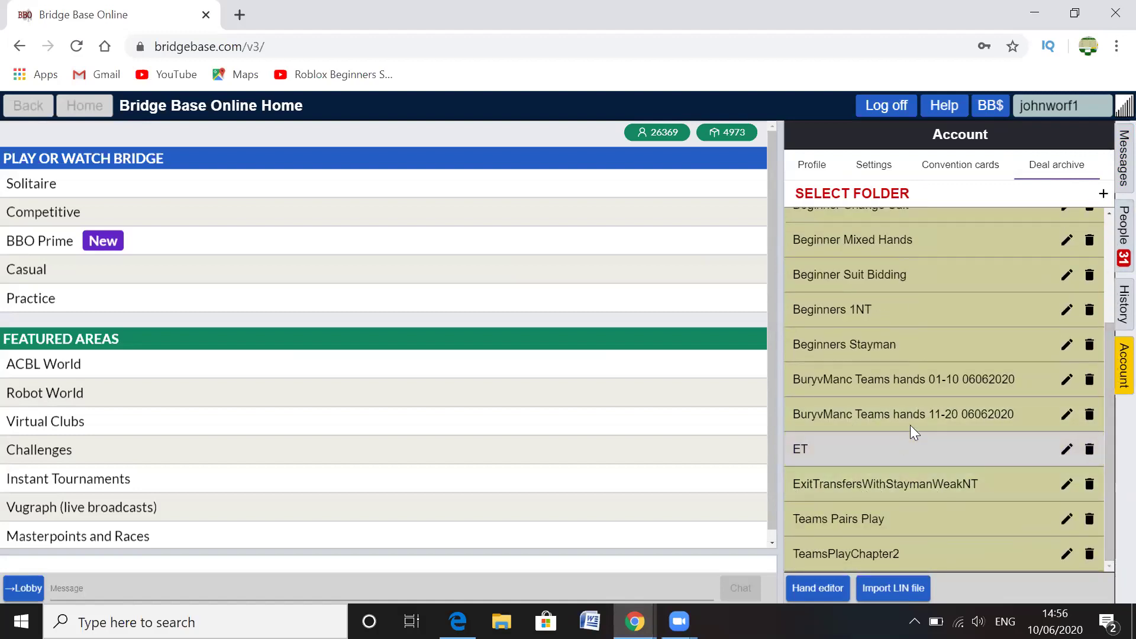
click(1064, 452)
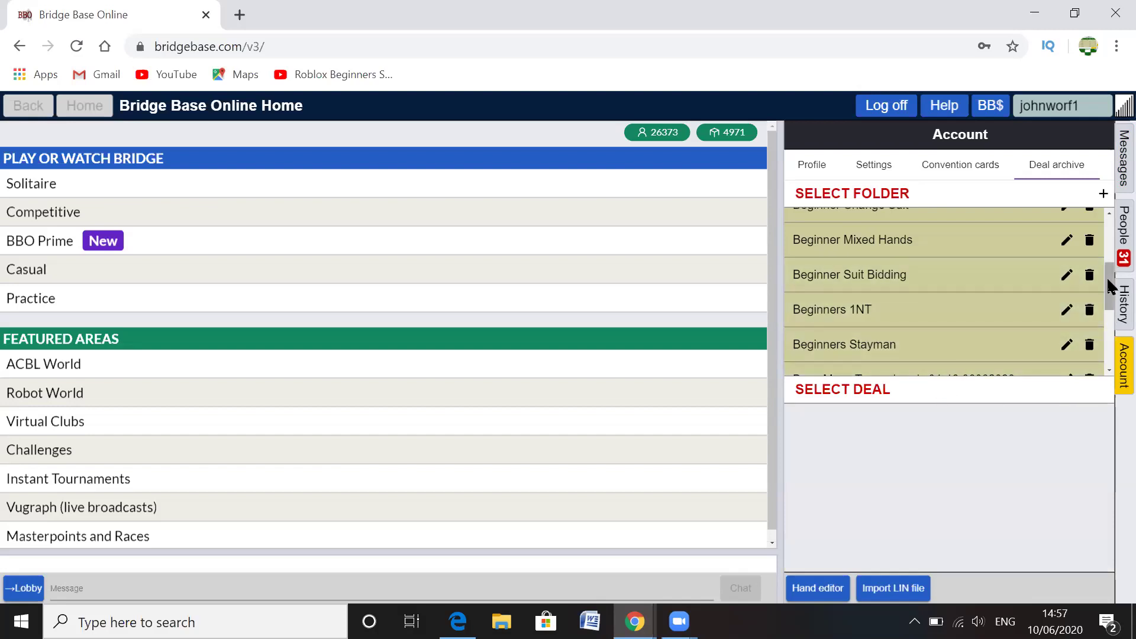
scroll(1107, 276, down, 3)
click(875, 296)
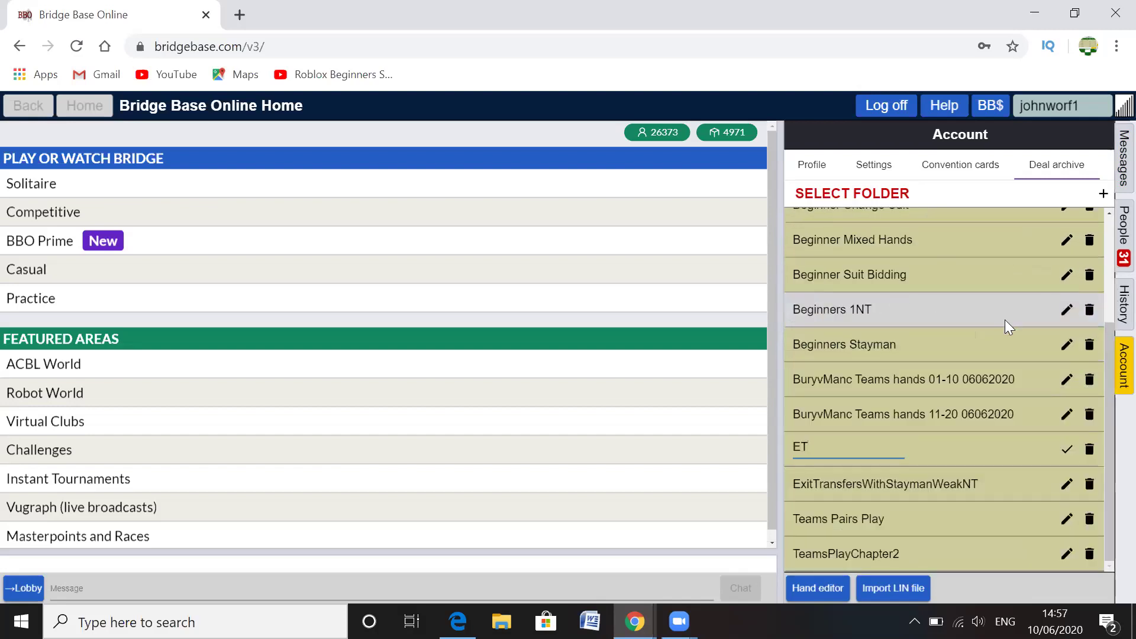
click(976, 450)
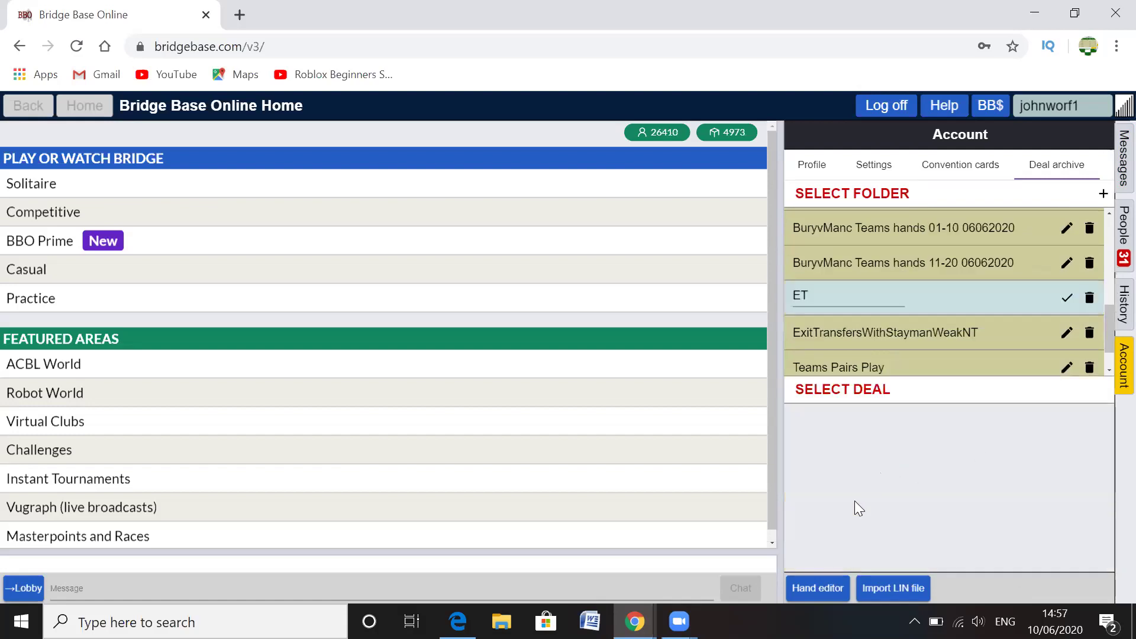
Step: Import exit-transfers-with-stayman (2).lin from Downloads into ET, adding its 8 games
click(888, 590)
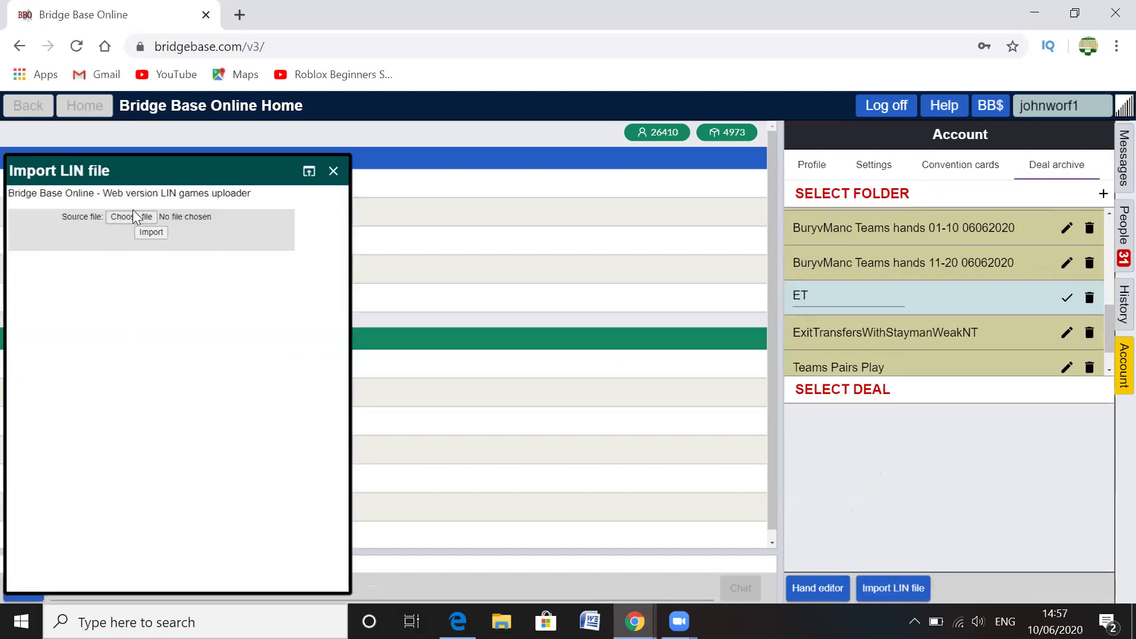
click(131, 218)
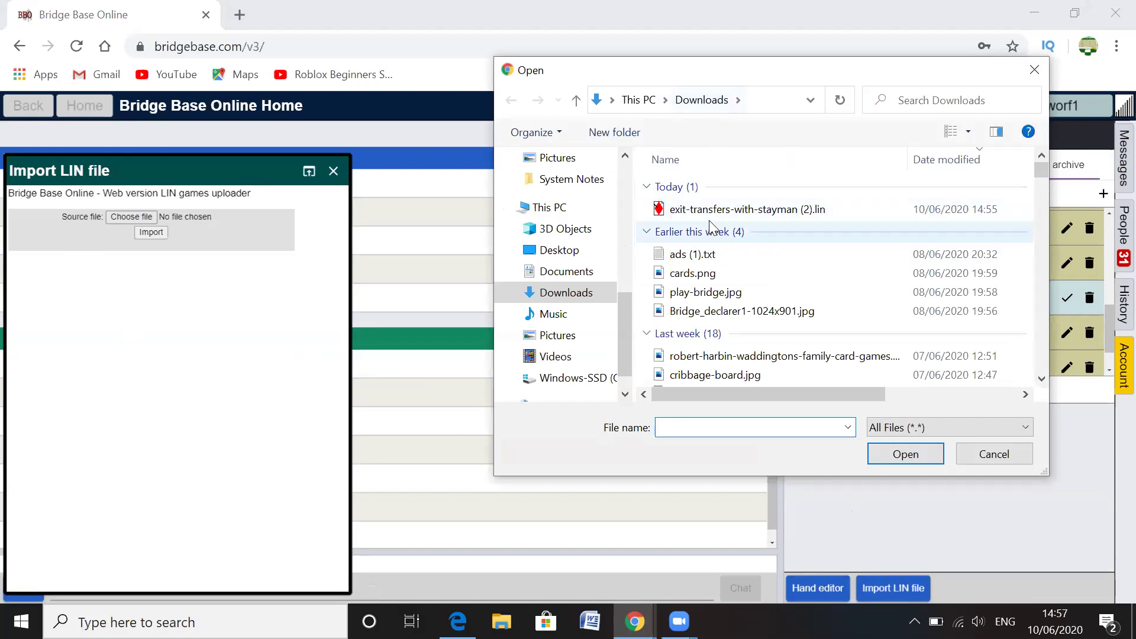
click(722, 212)
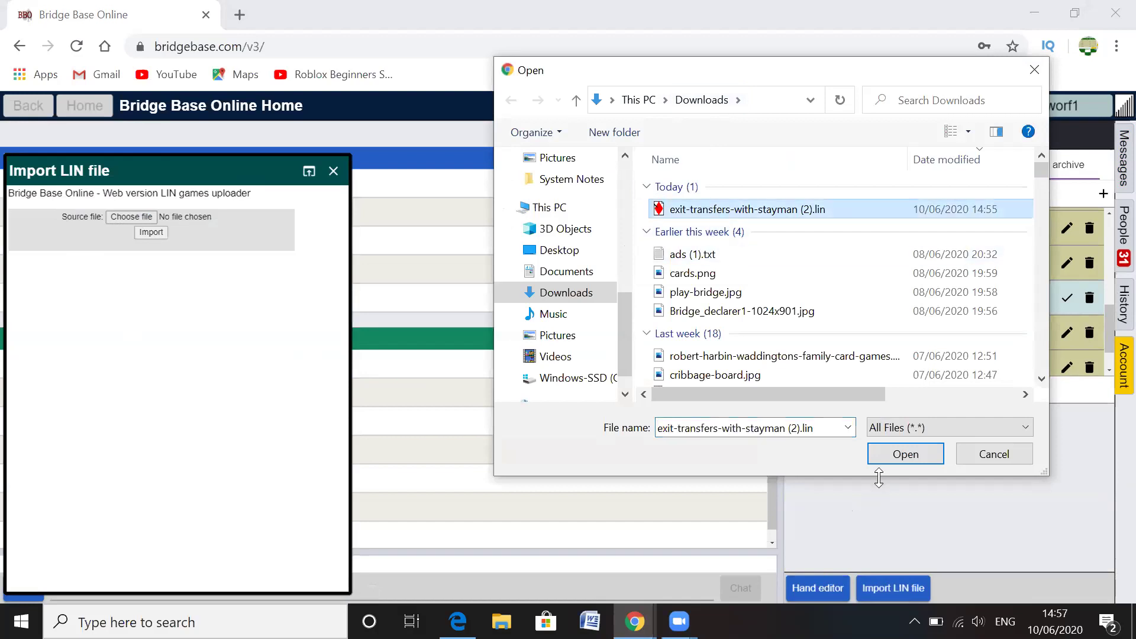
click(903, 455)
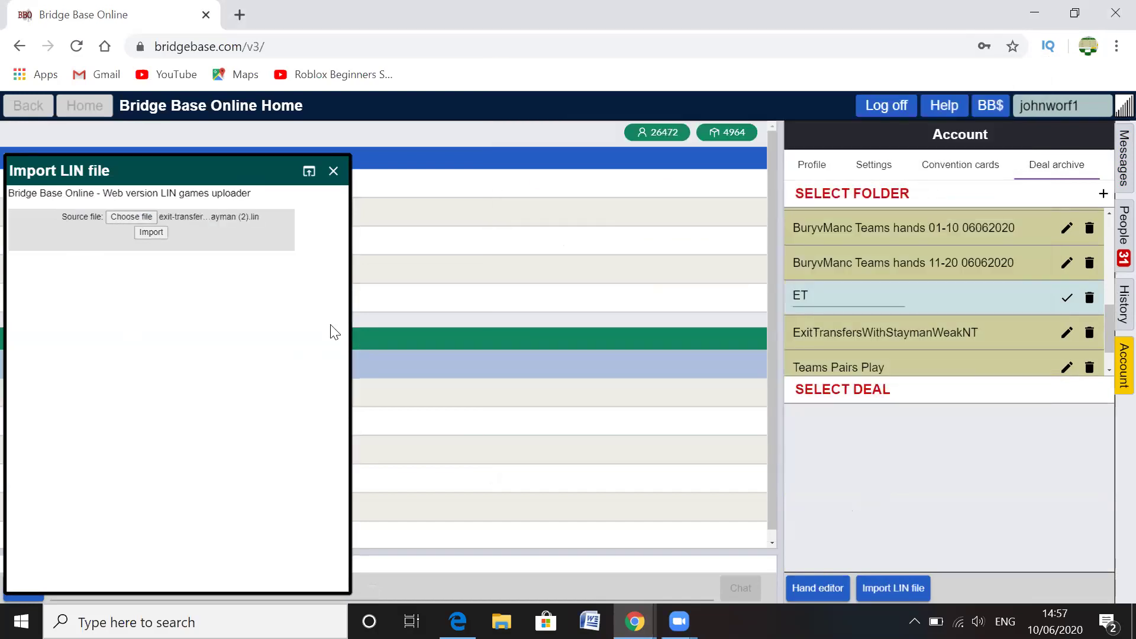
click(156, 232)
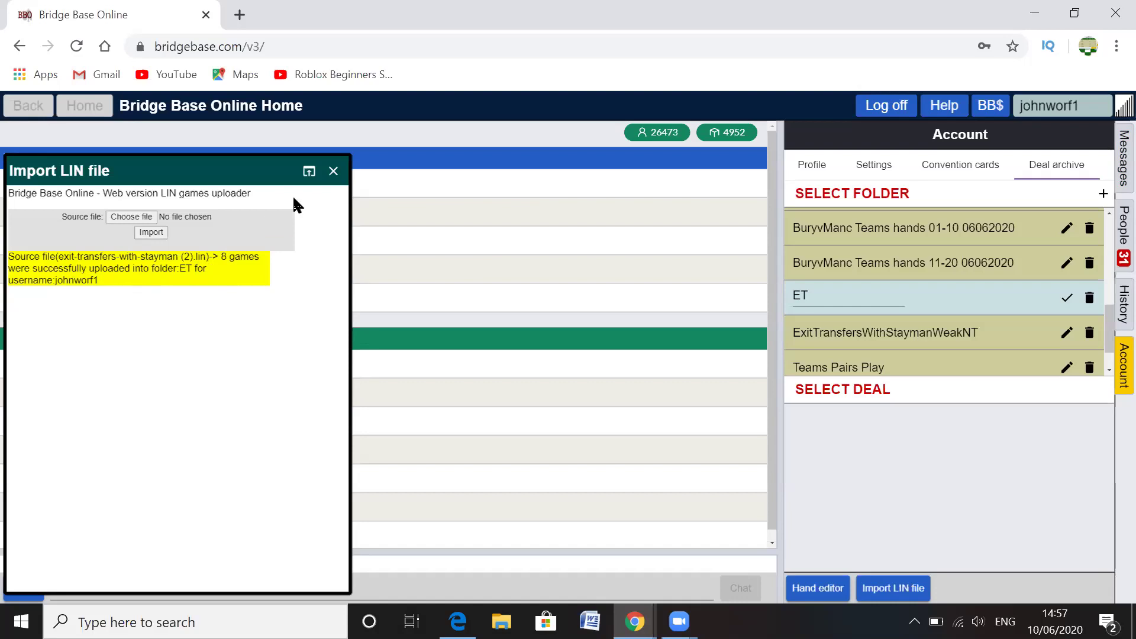
click(335, 172)
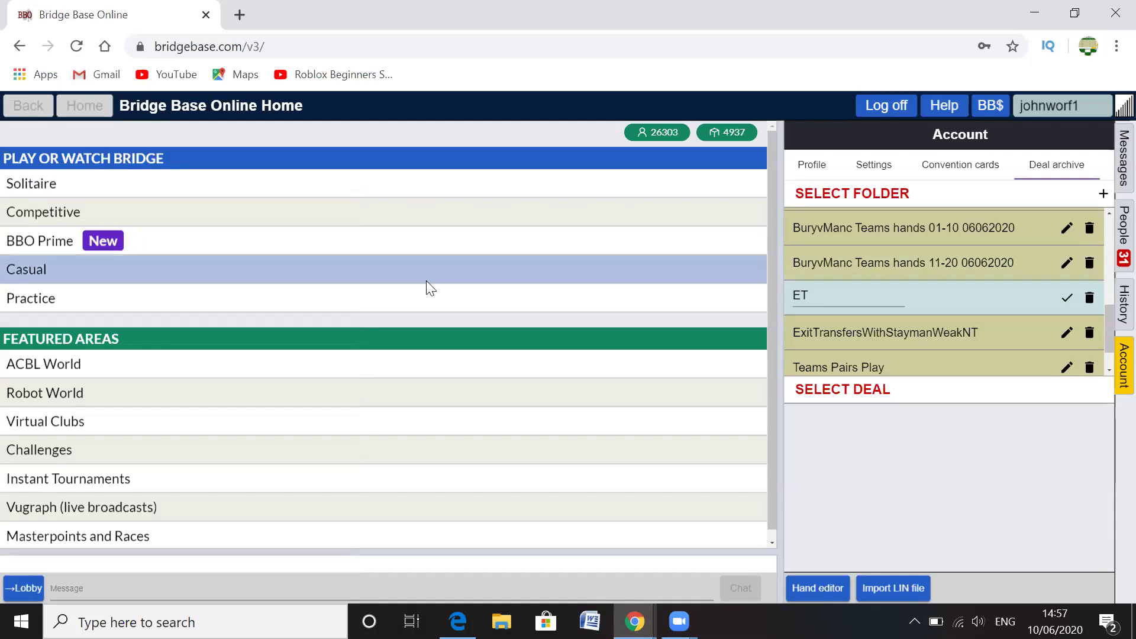
Step: Start a Practice teaching table with Permission required to play switched on
click(142, 295)
click(142, 165)
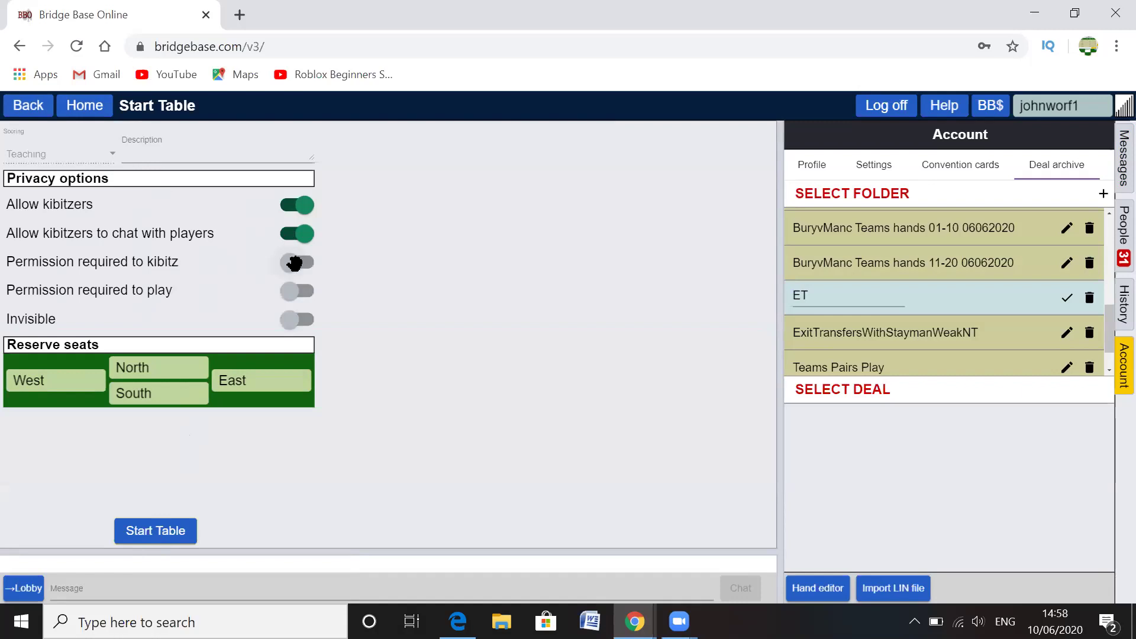
click(306, 292)
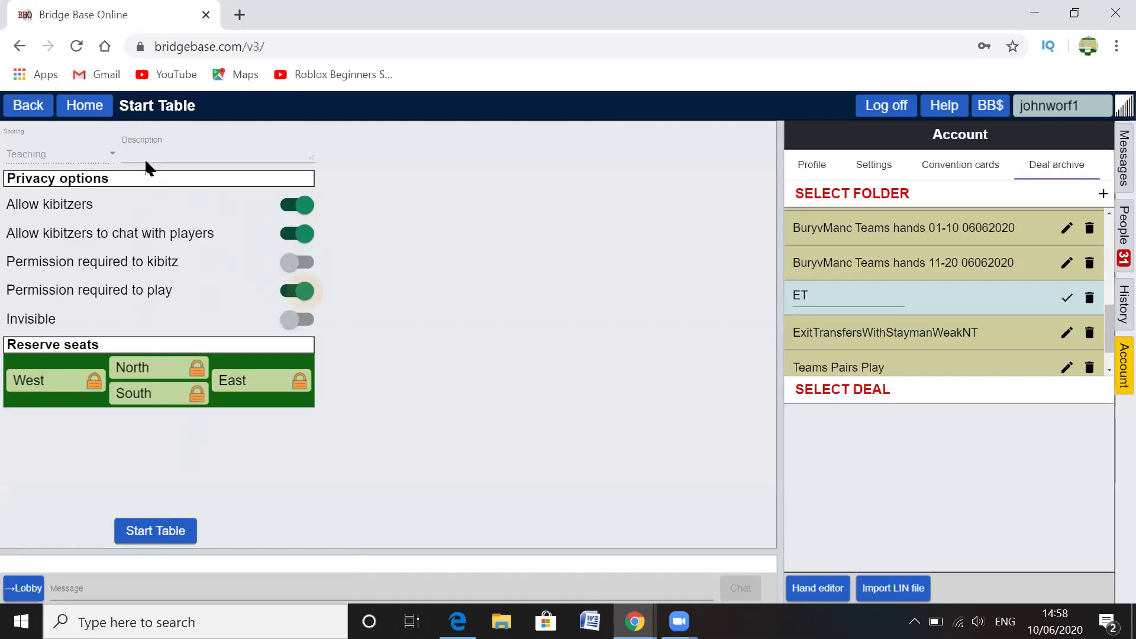
click(158, 532)
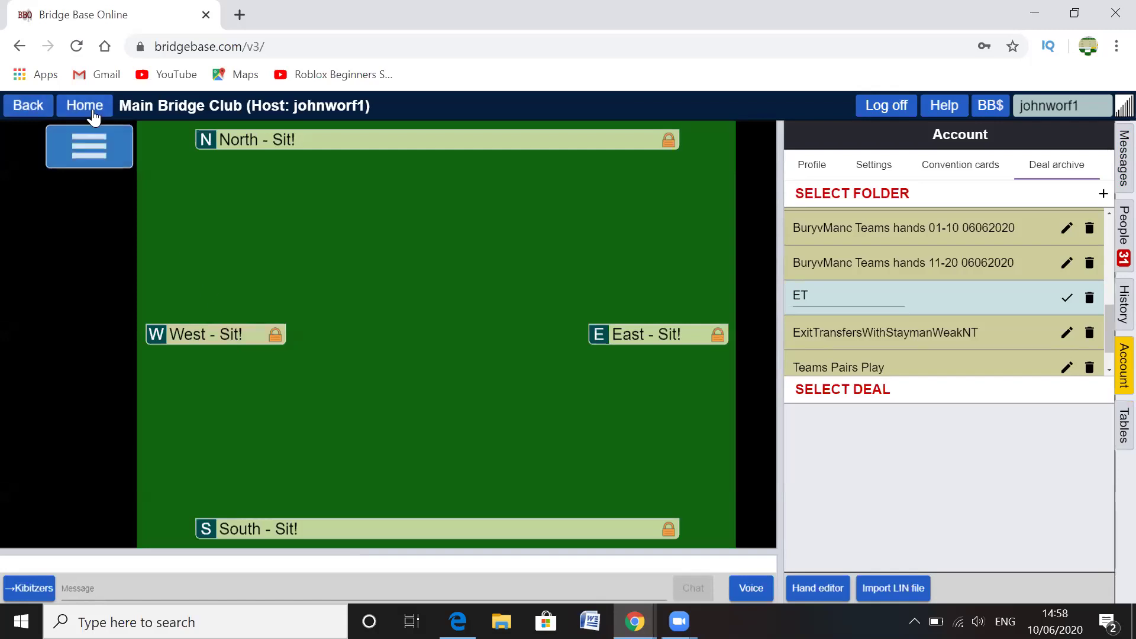
Step: Set the table's deal source to Use saved deals from the ET folder
click(109, 147)
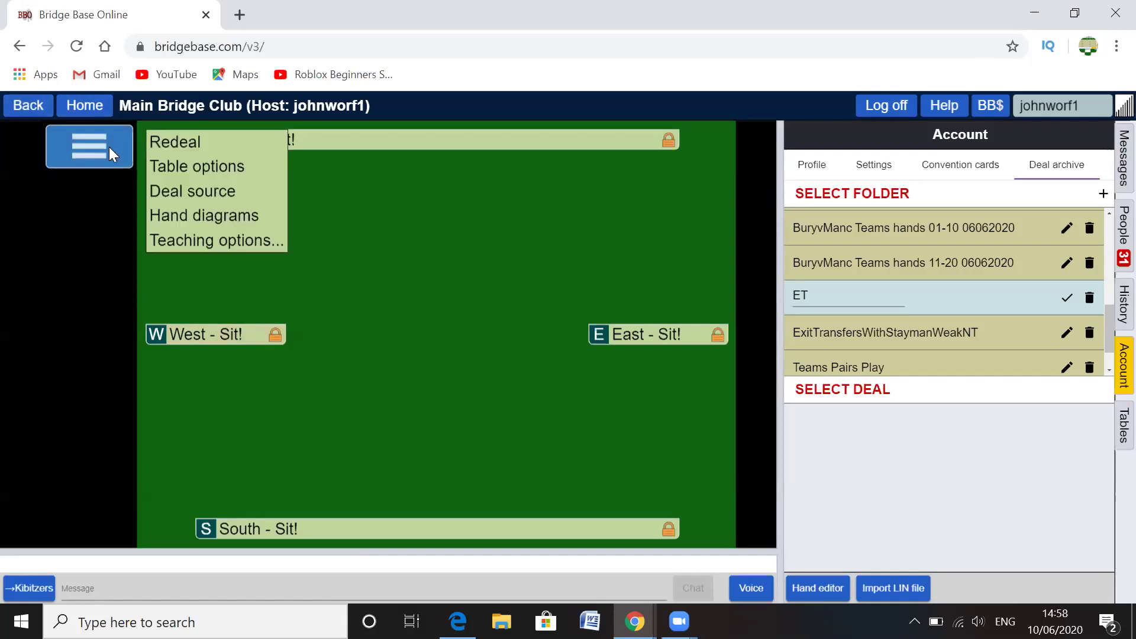
click(212, 193)
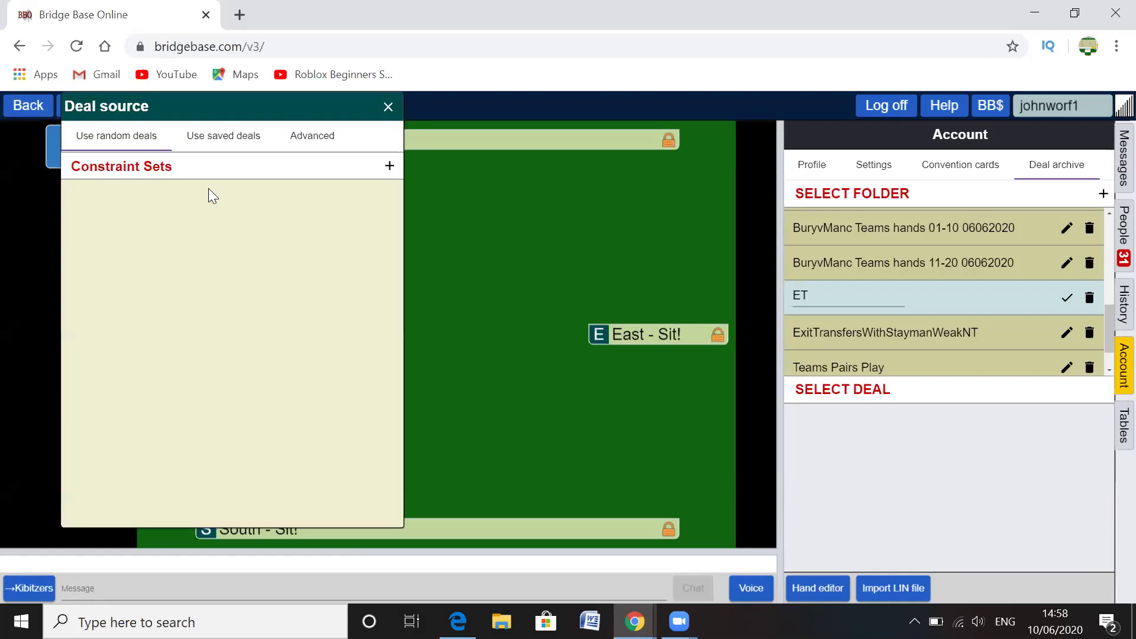
click(219, 138)
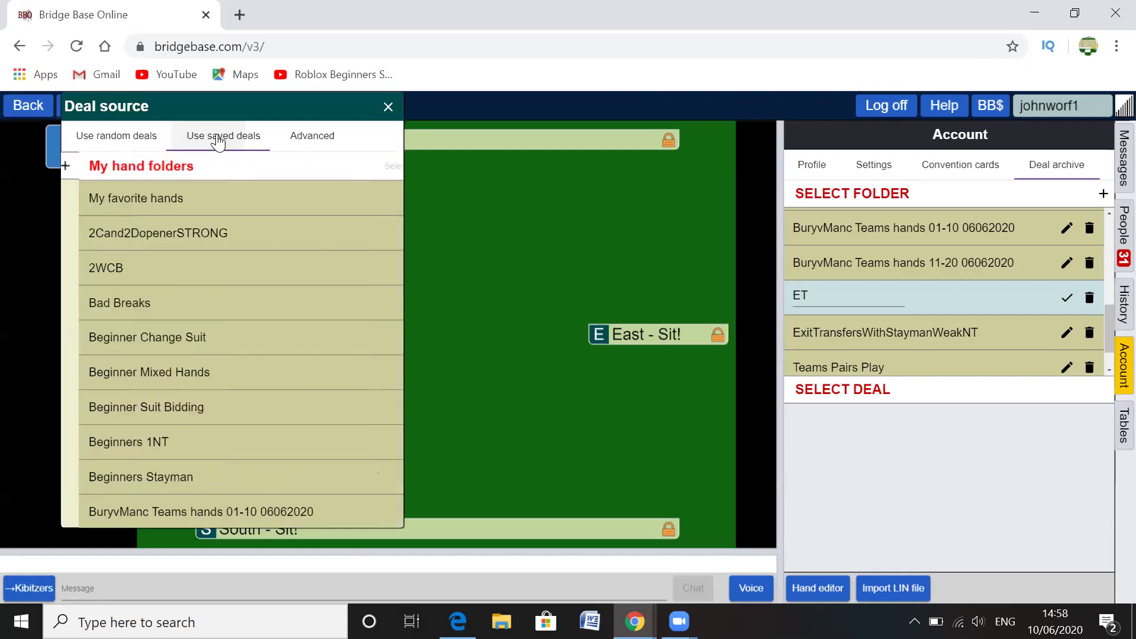
drag(396, 235, 395, 347)
click(94, 420)
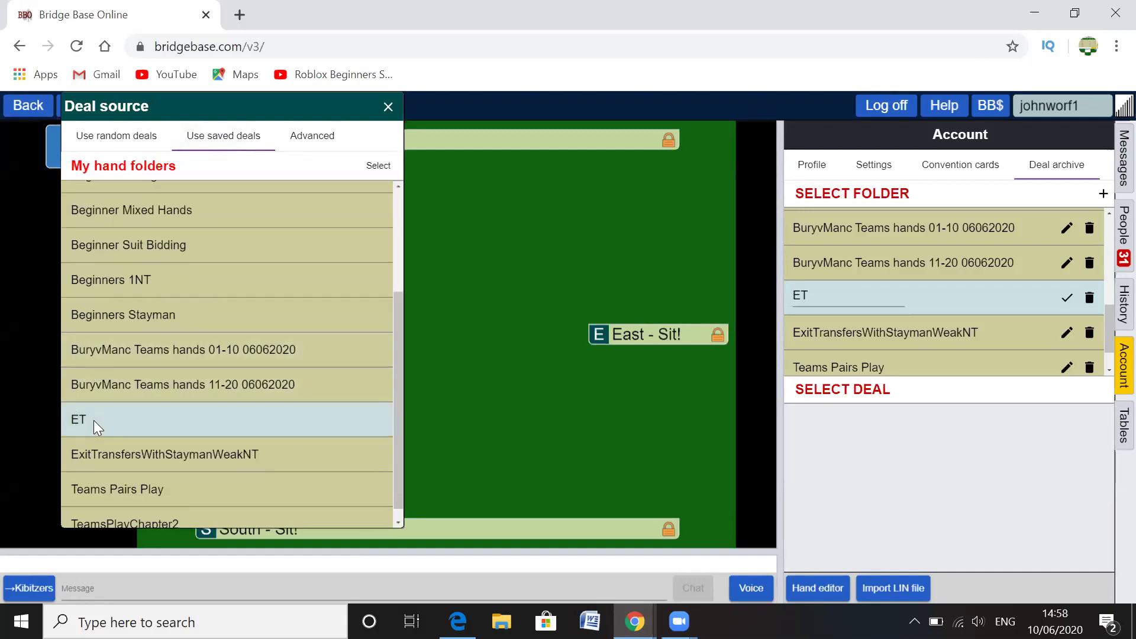
click(379, 166)
click(388, 107)
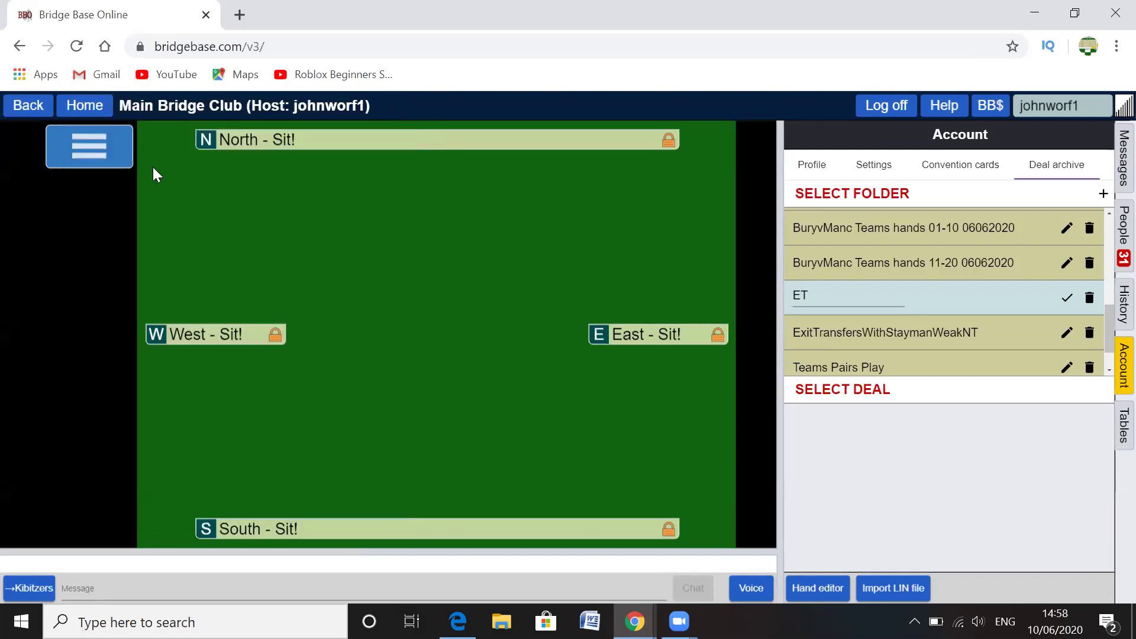
click(122, 158)
Step: Redeal from the table menu to bring up board 1 from ET
click(173, 144)
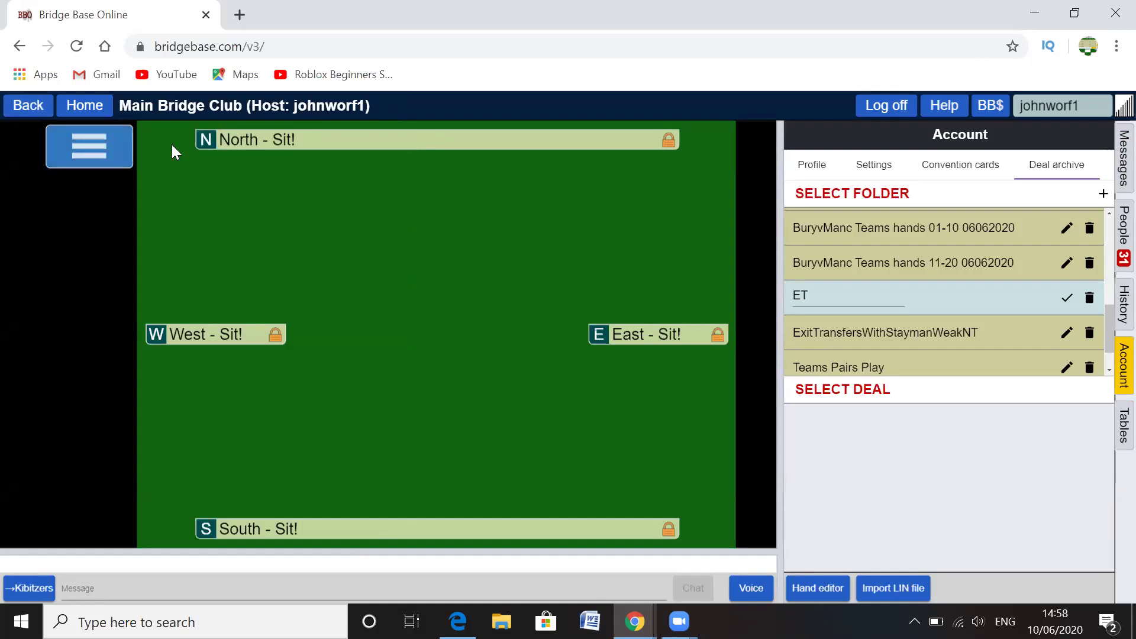